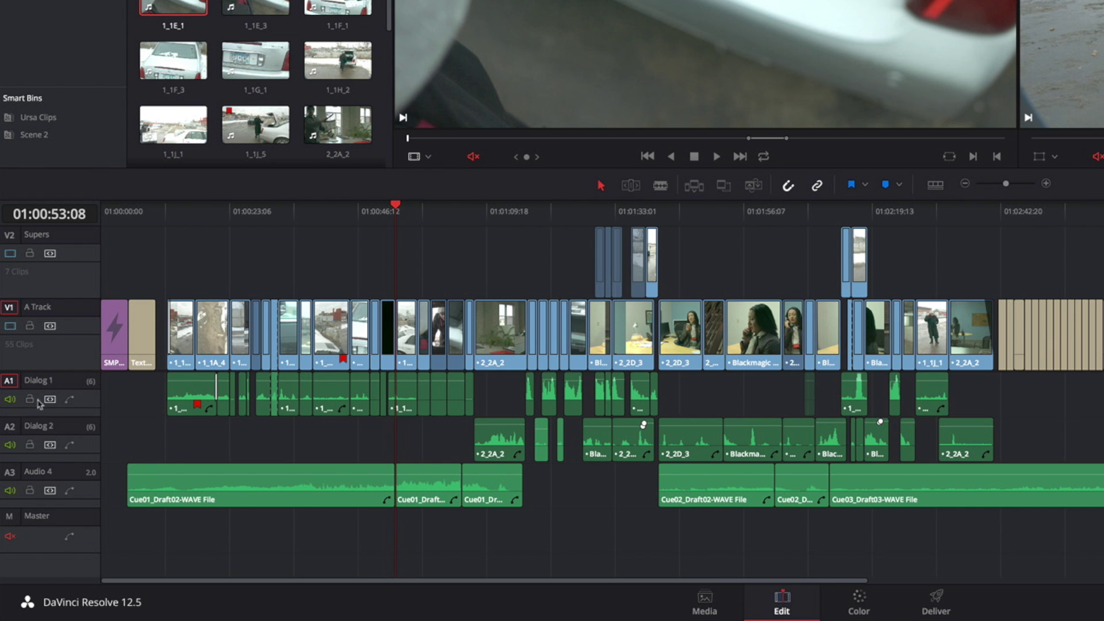
Open the context menu on the Dialog 2 (A2) audio track header.
right_click(85, 444)
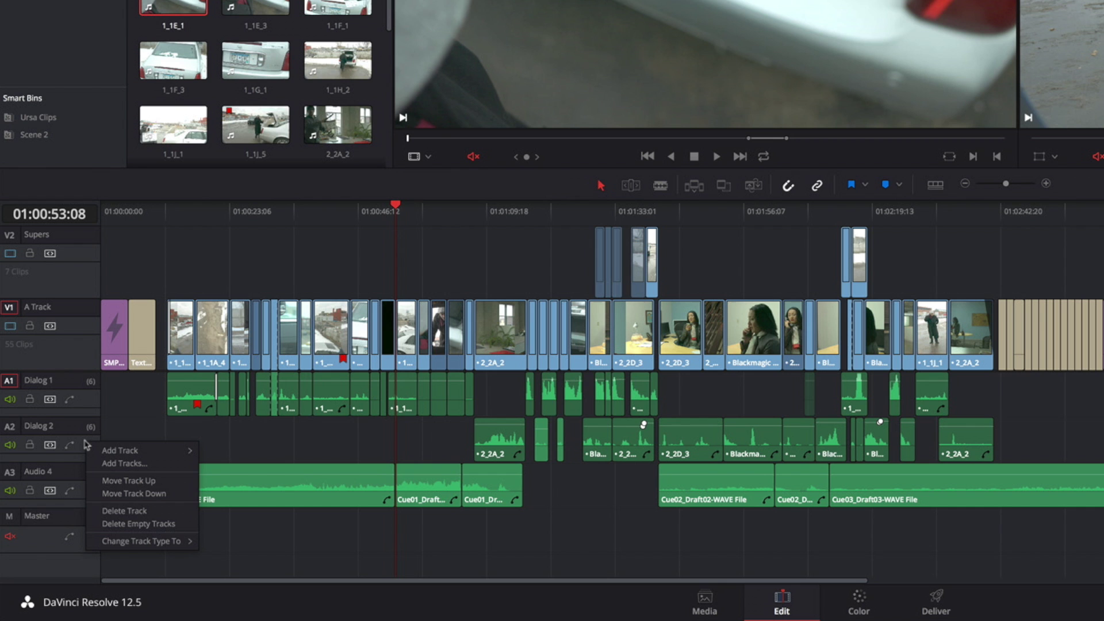
Choose Add Tracks from the Dialog 2 track menu.
left_click(115, 465)
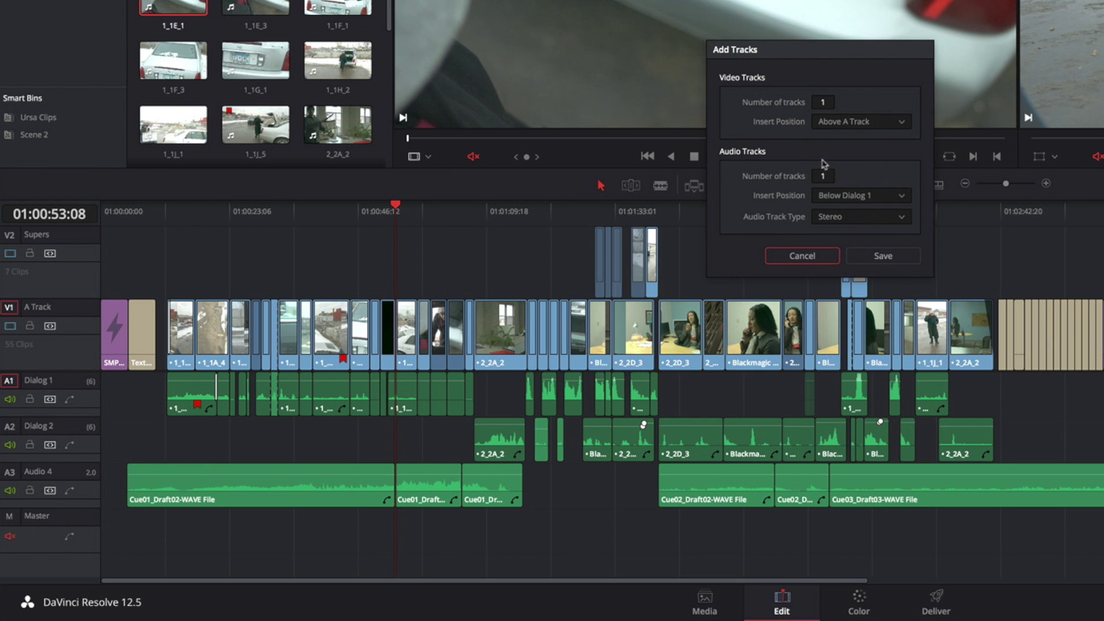
scroll(824, 103, "down", 1)
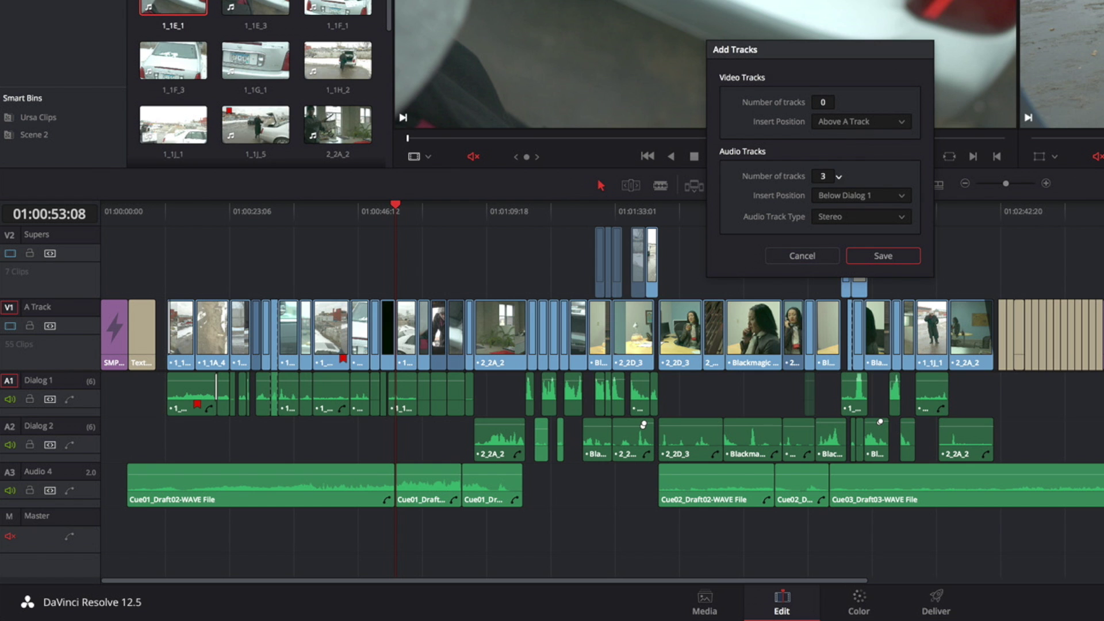
scroll(824, 175, "down", 2)
Set the new audio tracks to insert below Dialog 2 as Adaptive tracks.
left_click(844, 198)
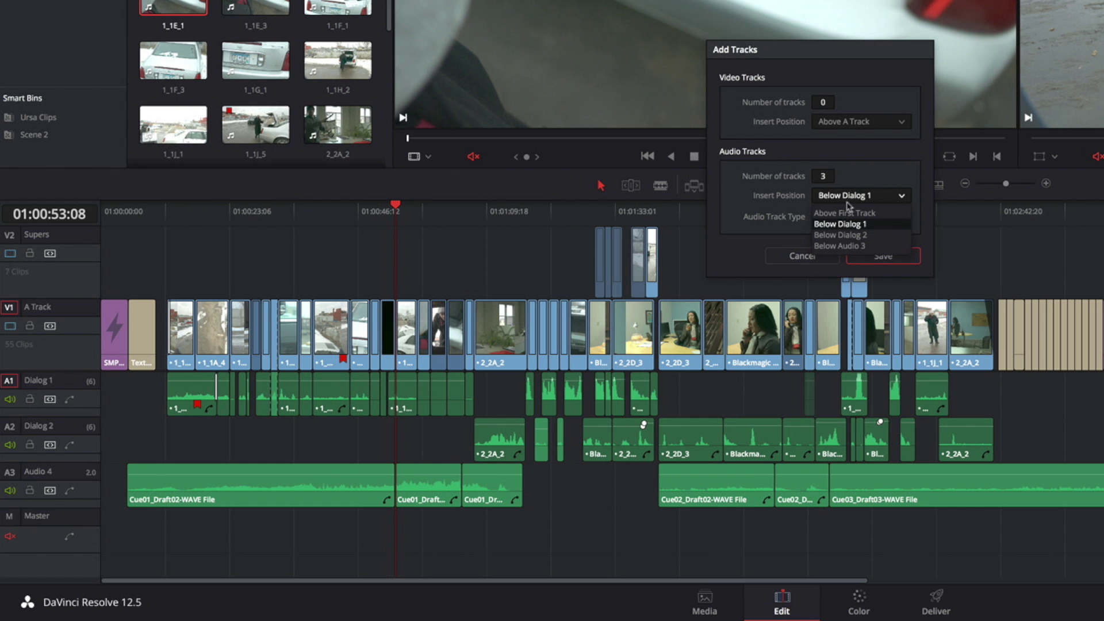
left_click(856, 236)
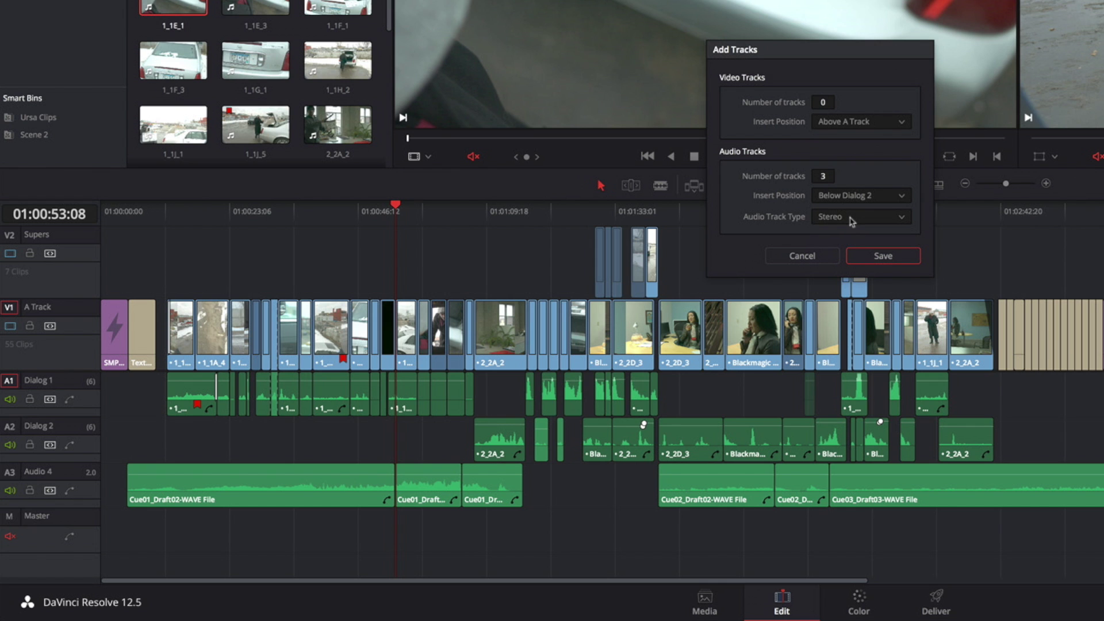
left_click(853, 218)
left_click(830, 268)
type("16")
Save the Add Tracks settings, creating Audio 3–5 above the music track.
left_click(900, 260)
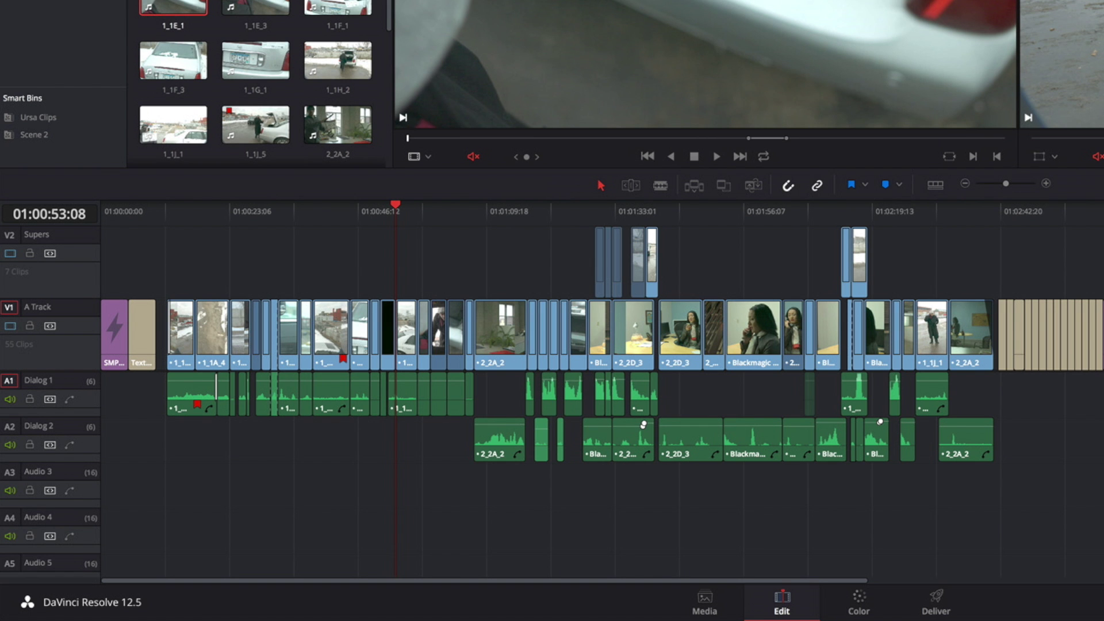
scroll(364, 442, "down", 3)
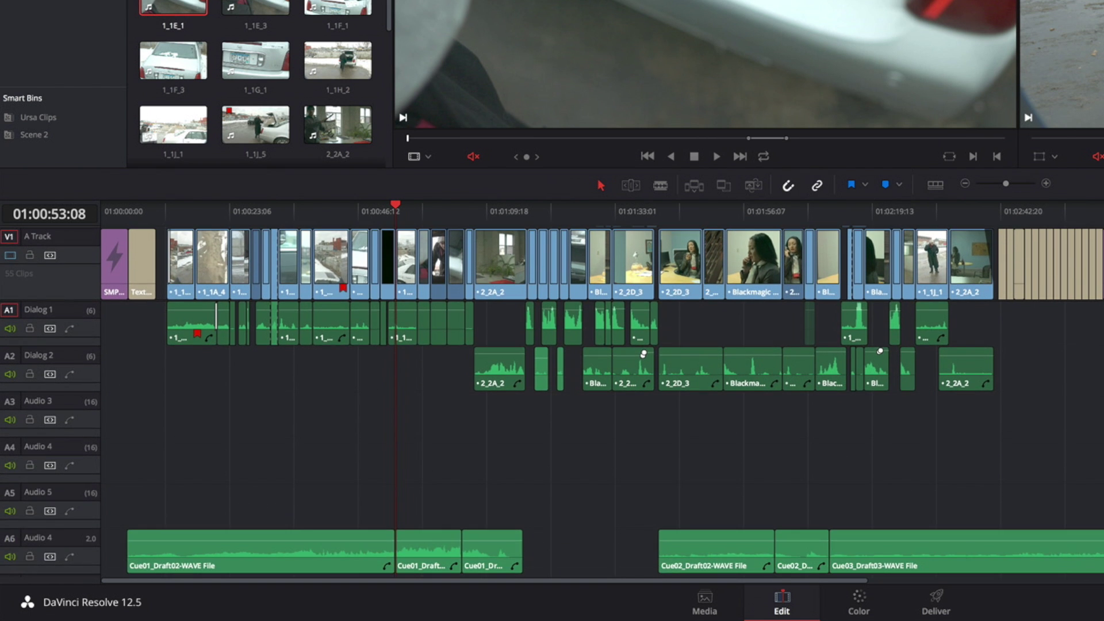